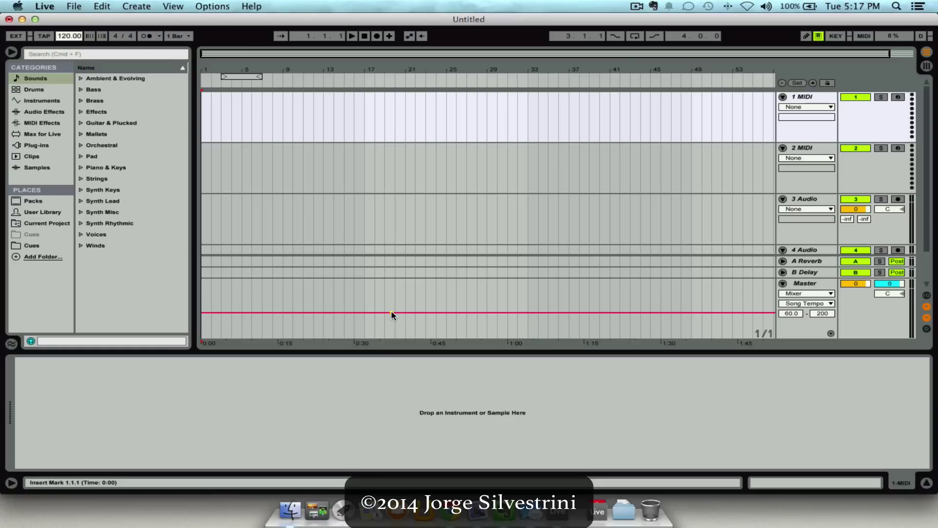
# Add a song-tempo breakpoint at the very start of the Master track's automation
pyautogui.write('+')
pyautogui.click(200, 312)
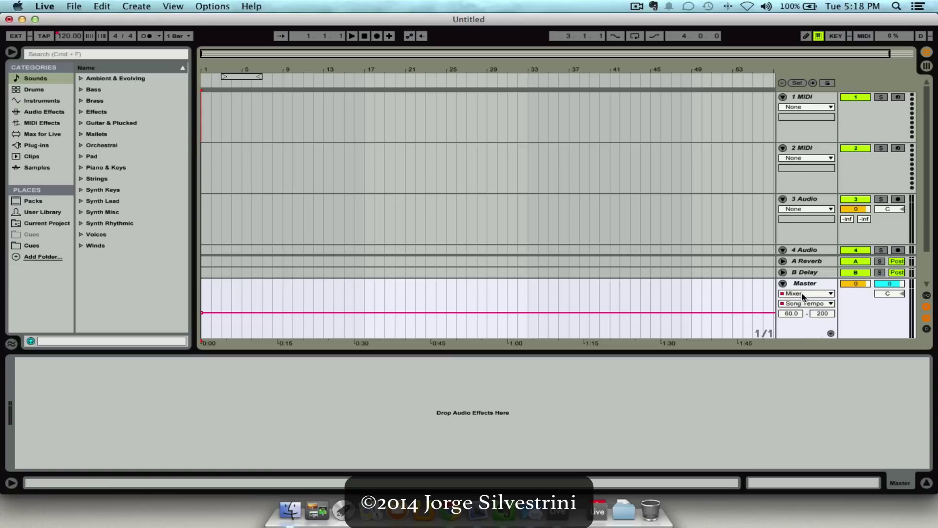
# Create a new Live Set and display it in Arrangement View
pyautogui.click(74, 6)
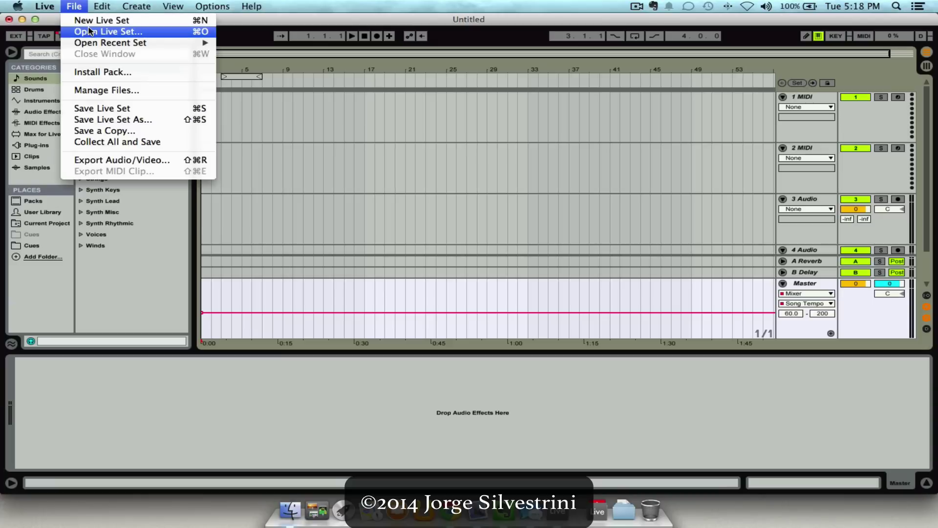
pyautogui.click(105, 18)
pyautogui.click(568, 284)
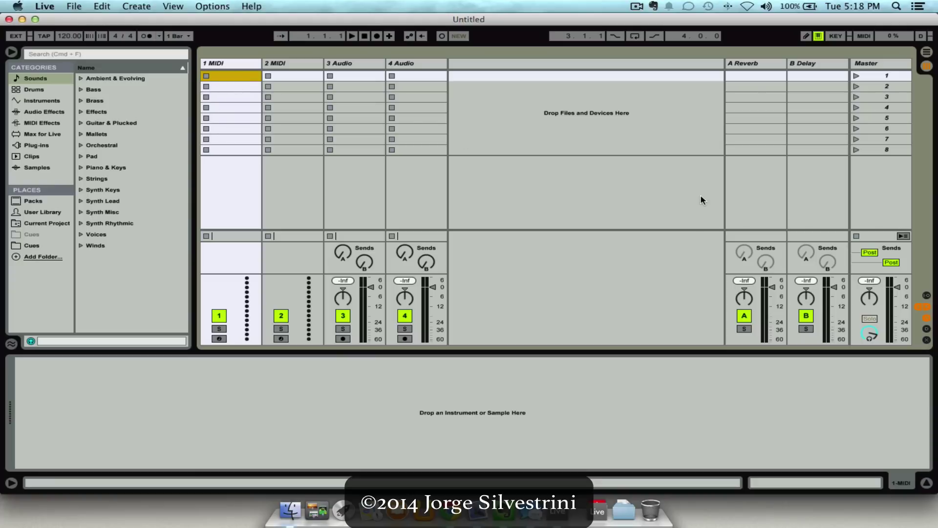
pyautogui.click(926, 52)
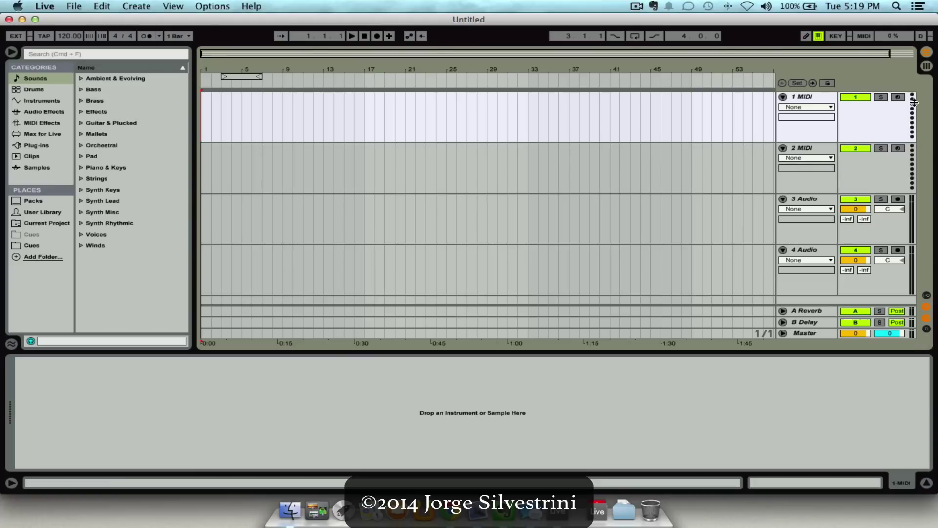
pyautogui.click(927, 52)
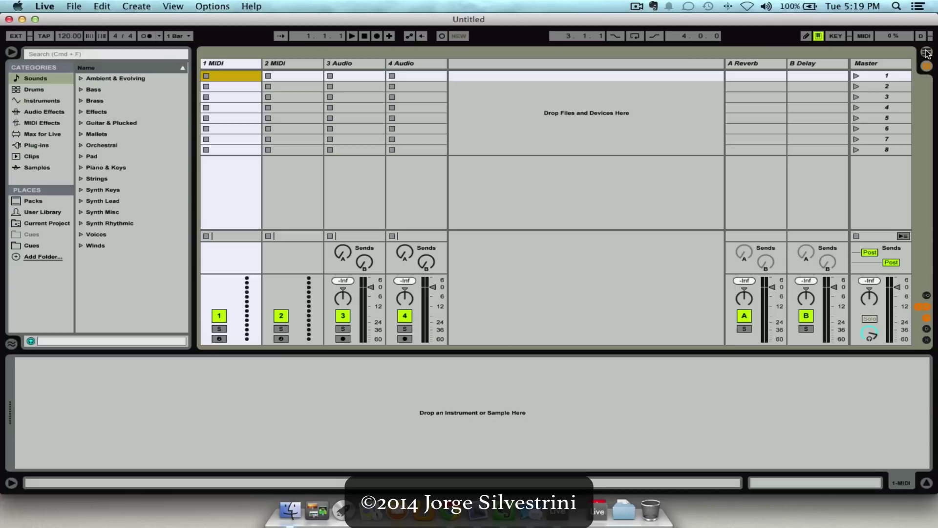
pyautogui.click(927, 52)
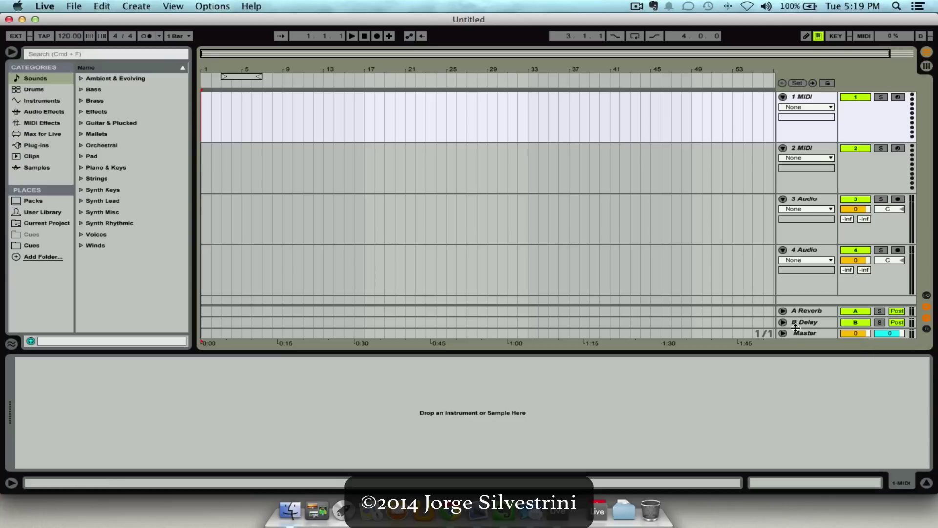
# Expand the Master track and display its Mixer Song Tempo automation
pyautogui.moveTo(795, 327); pyautogui.dragTo(795, 251)
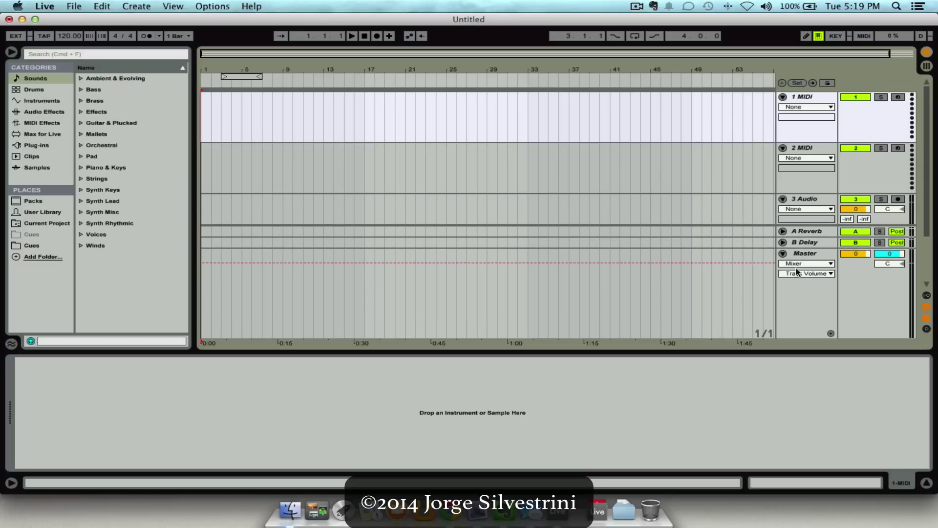
pyautogui.click(798, 264)
pyautogui.click(801, 274)
pyautogui.click(801, 274)
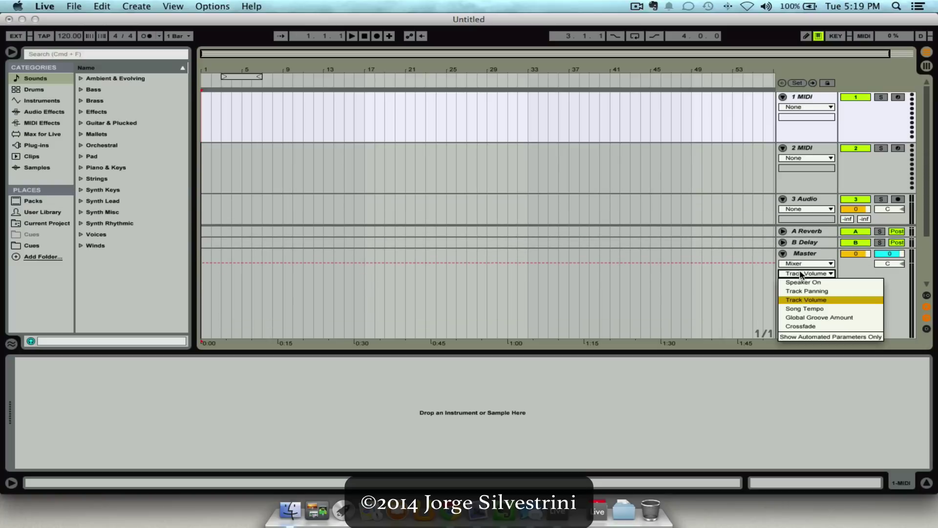
pyautogui.click(802, 309)
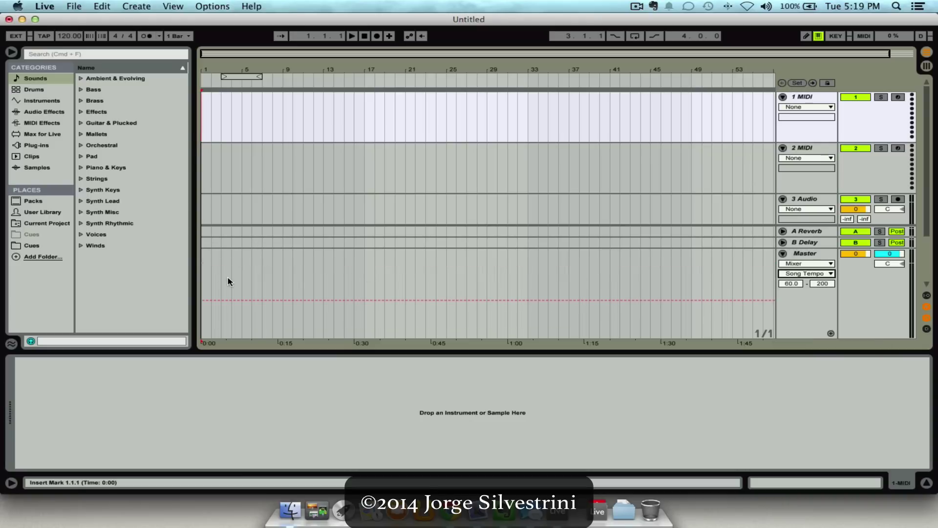
# Try to place a song-tempo breakpoint near the start and move it to bar 1, undoing each attempt
pyautogui.click(215, 300)
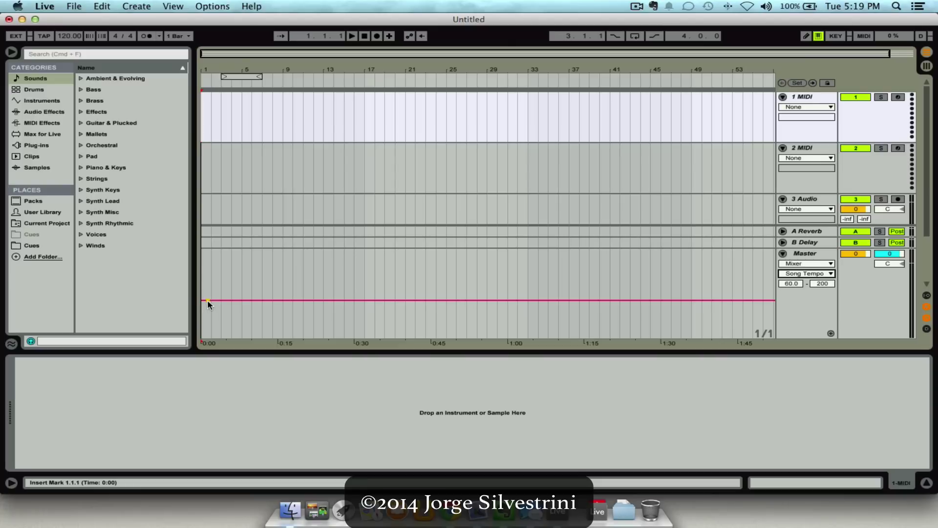
pyautogui.moveTo(210, 300); pyautogui.dragTo(209, 299)
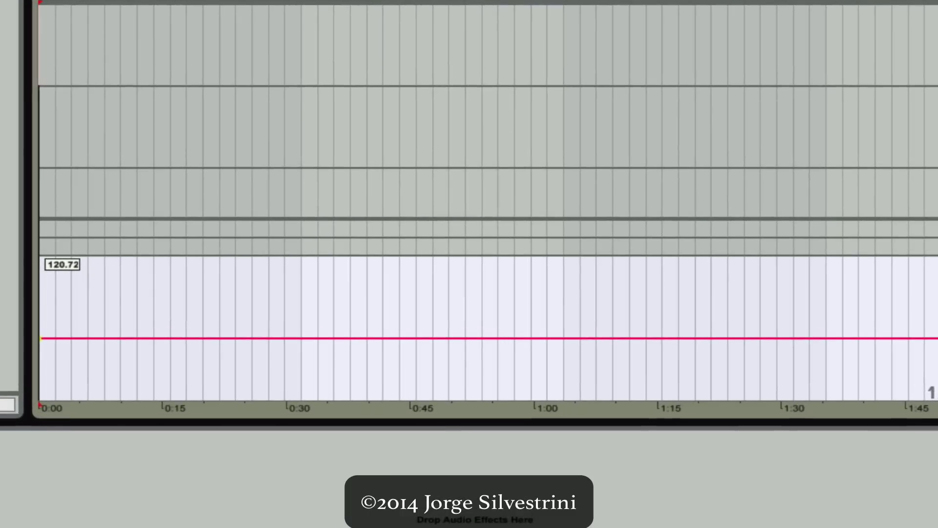
pyautogui.moveTo(40, 337); pyautogui.dragTo(40, 337)
pyautogui.press('super+z')
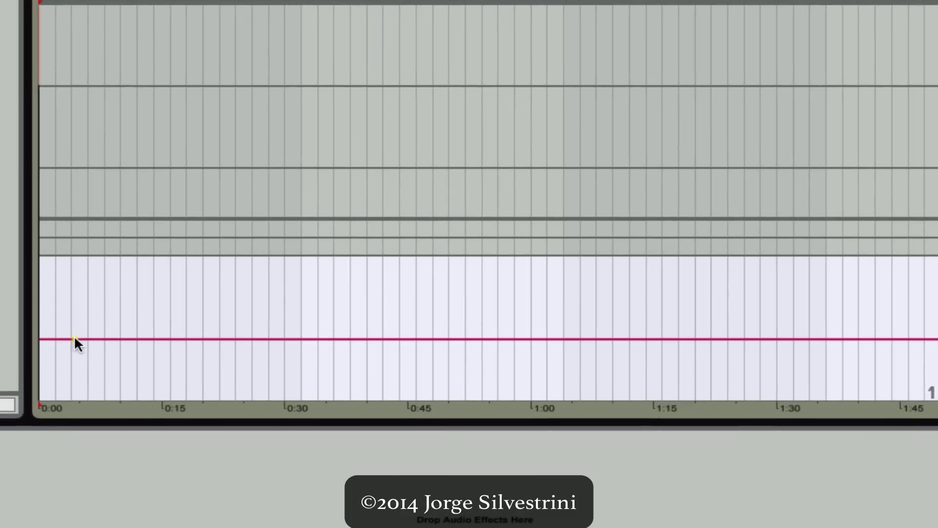
pyautogui.click(74, 337)
pyautogui.moveTo(71, 339); pyautogui.dragTo(38, 339)
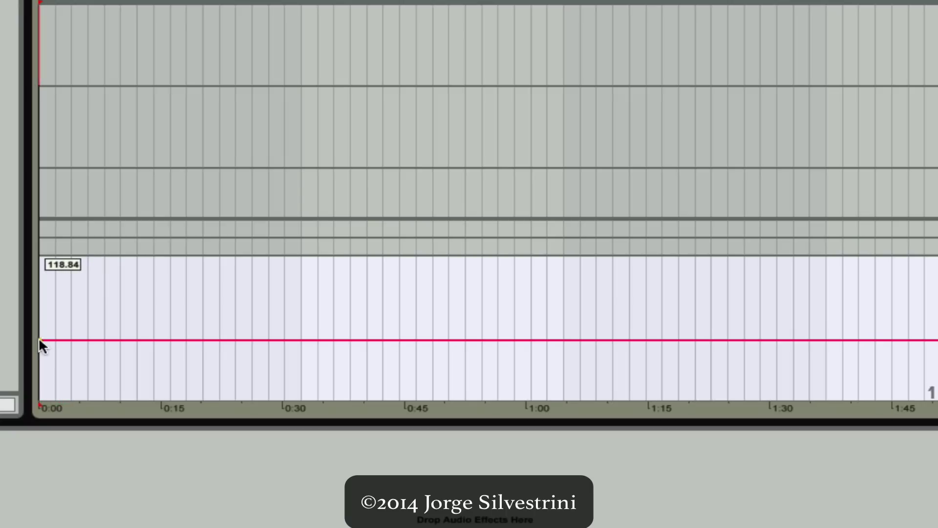
pyautogui.press('super+z')
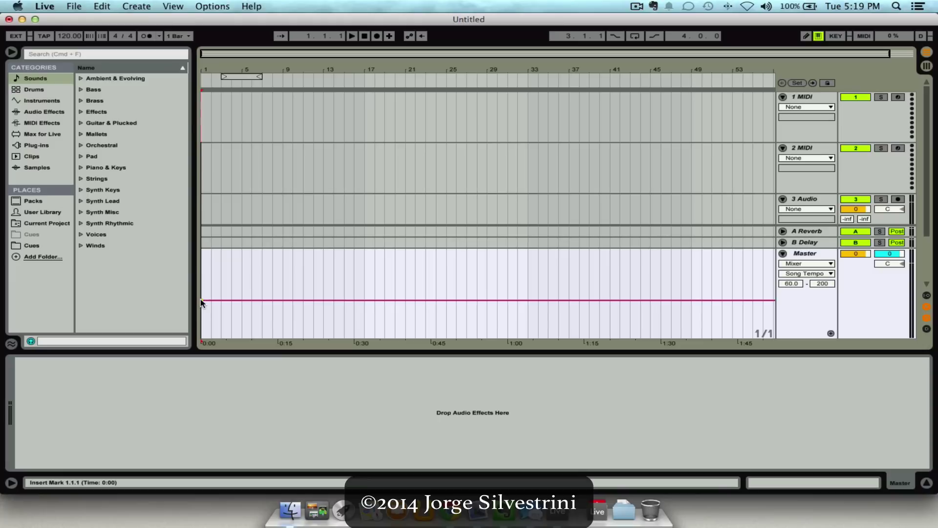
# Add a 120 BPM breakpoint at the start of the song-tempo automation and set the project tempo to 136 BPM
pyautogui.moveTo(201, 300)
pyautogui.click(70, 38)
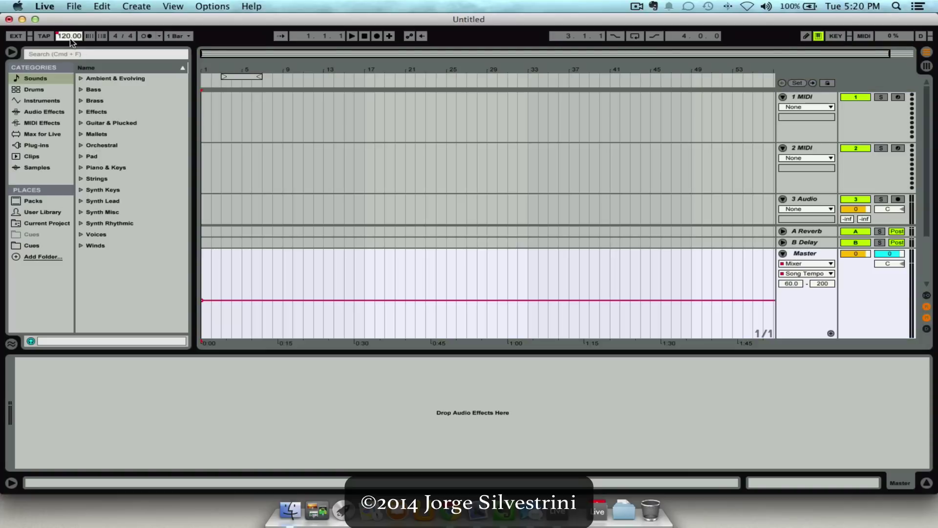
pyautogui.write('136')
pyautogui.press('Return')
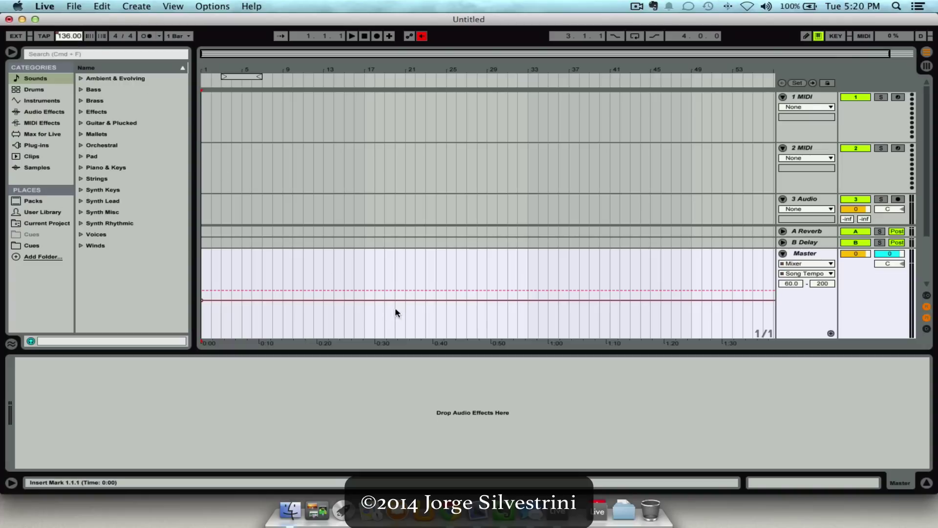
# Record the new tempo into the Master track's automation from bar 21 to about bar 23
pyautogui.click(406, 313)
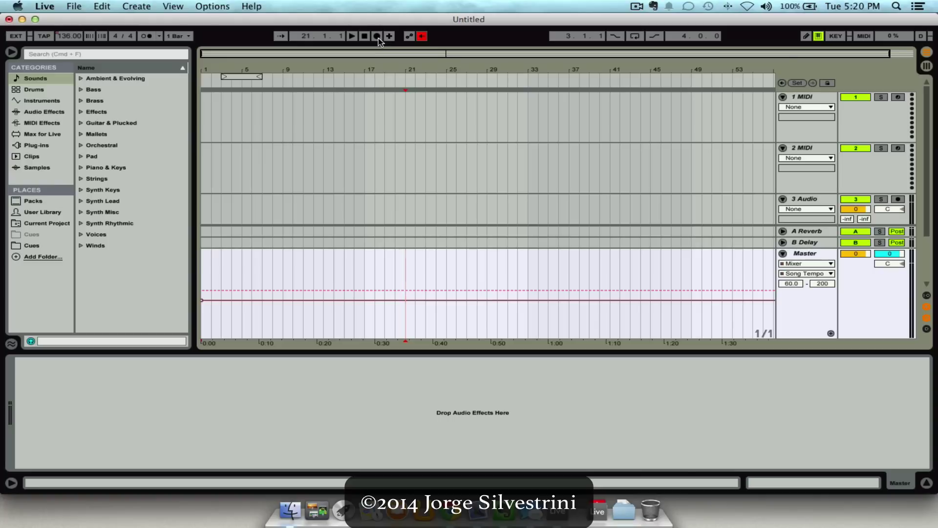
pyautogui.click(406, 316)
pyautogui.click(377, 36)
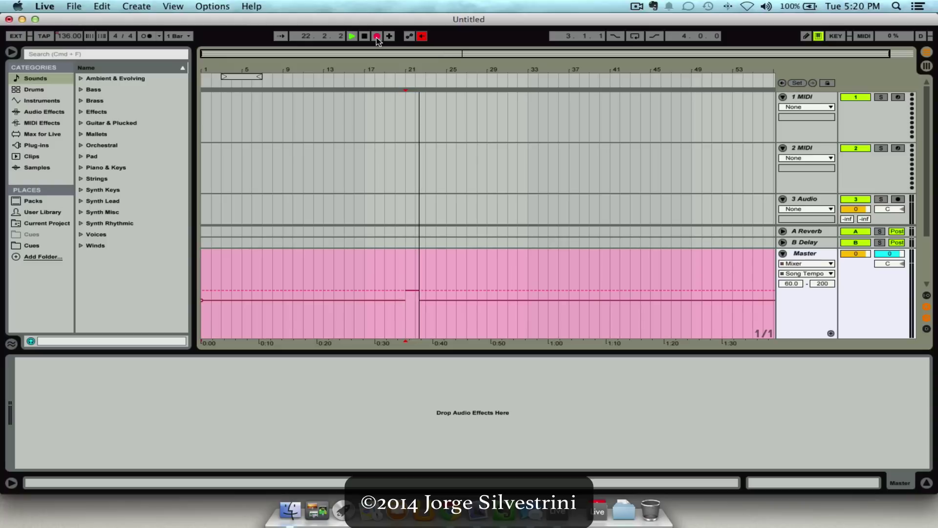
pyautogui.click(366, 37)
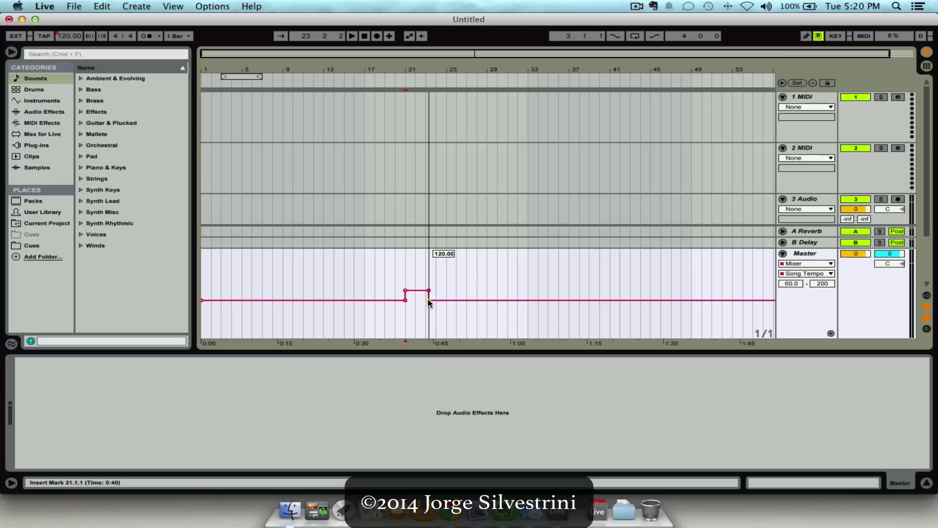
# Move the last tempo breakpoint to about bar 30, and delete the automation breakpoints between bars 23 and 31
pyautogui.moveTo(429, 302); pyautogui.dragTo(498, 295)
pyautogui.moveTo(422, 276); pyautogui.dragTo(508, 287)
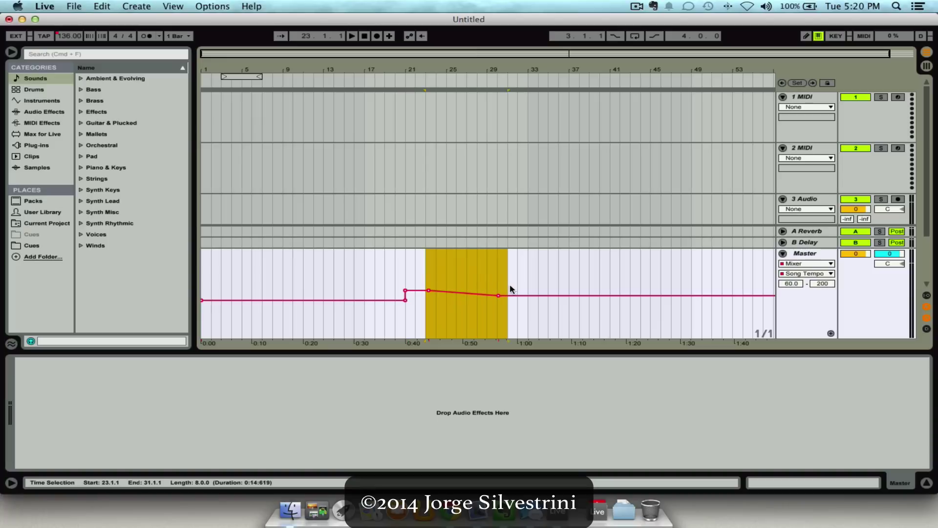
pyautogui.press('Delete')
pyautogui.hscroll(2, 433, 305)
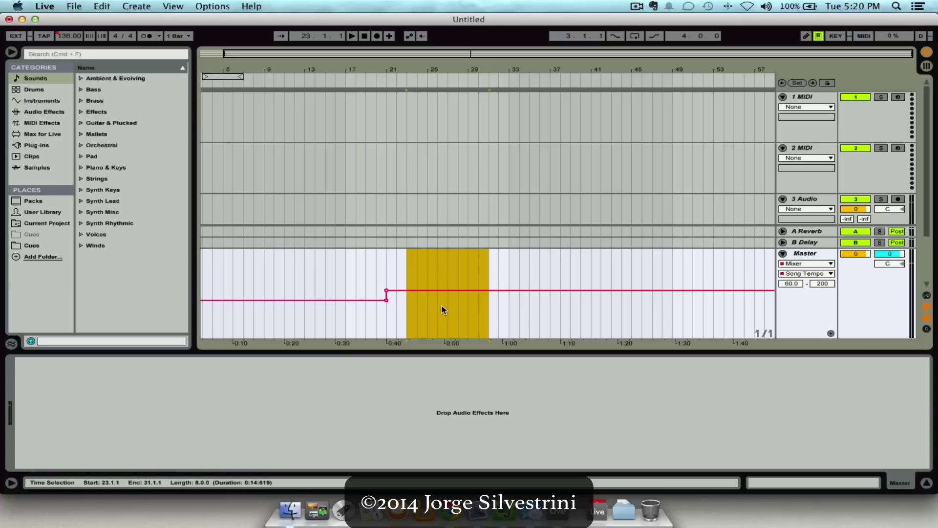
# Set the tempo to 100 BPM and record it into the song-tempo automation from bar 29 to about bar 31
pyautogui.click(469, 307)
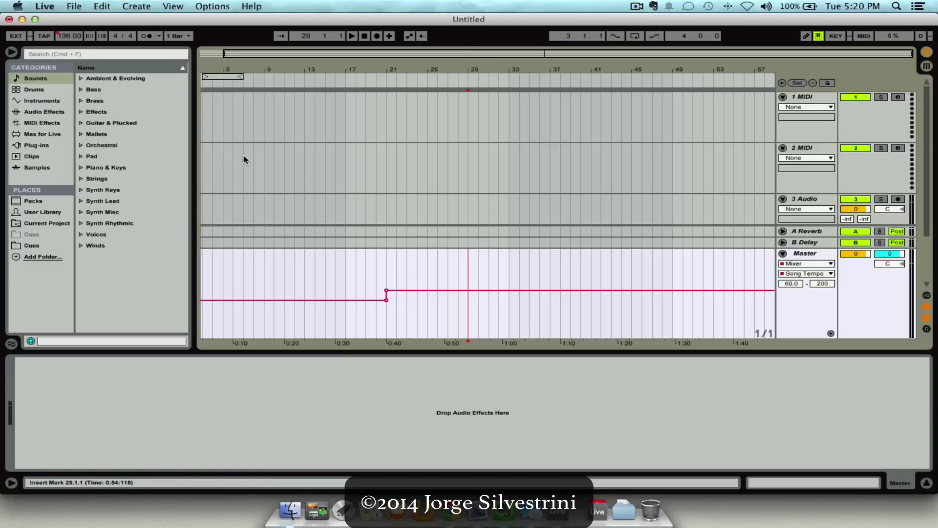
pyautogui.click(68, 37)
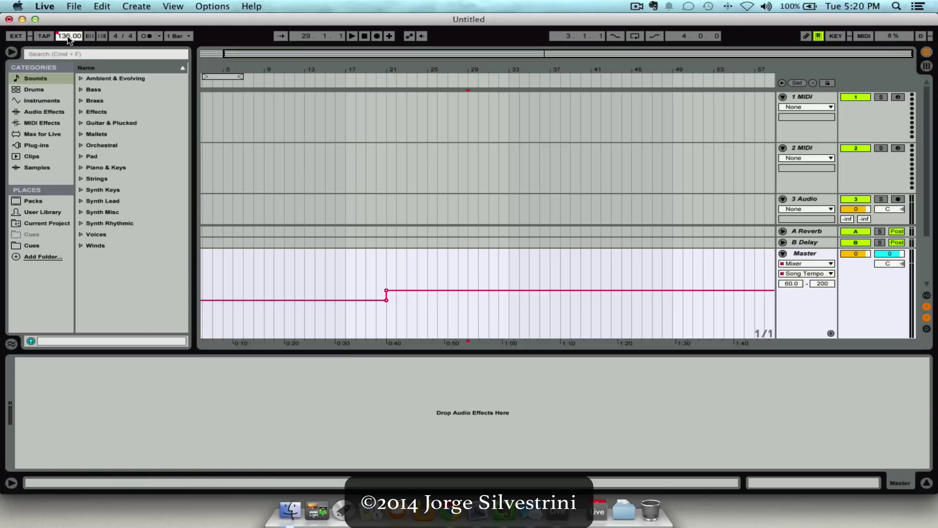
pyautogui.write('100')
pyautogui.press('Return')
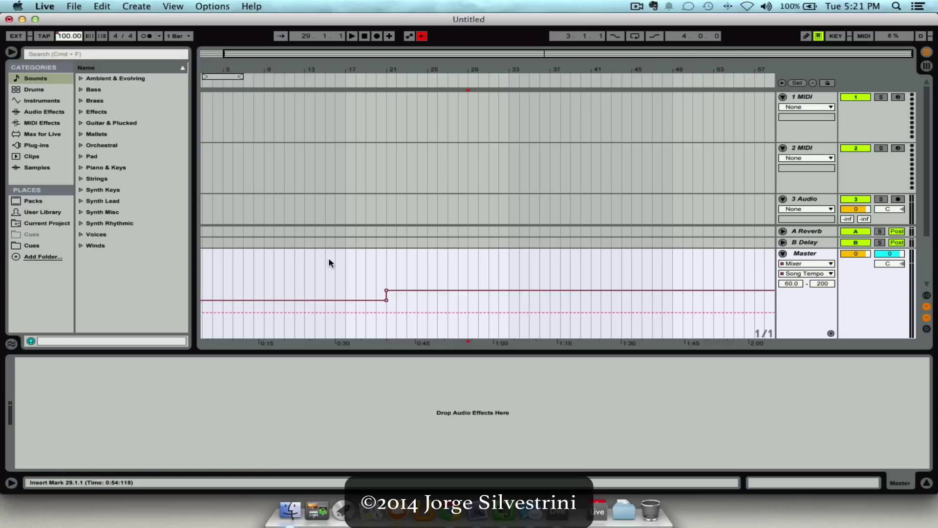
pyautogui.click(468, 329)
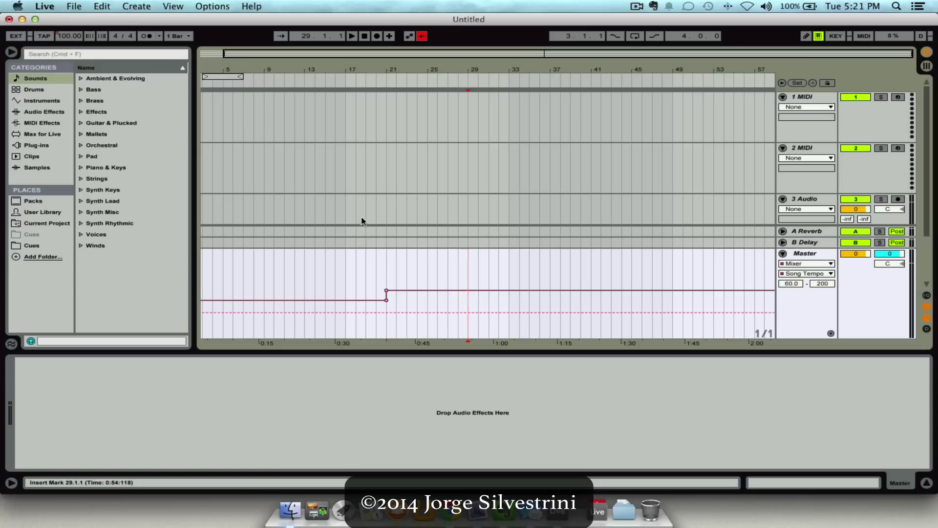
pyautogui.click(379, 37)
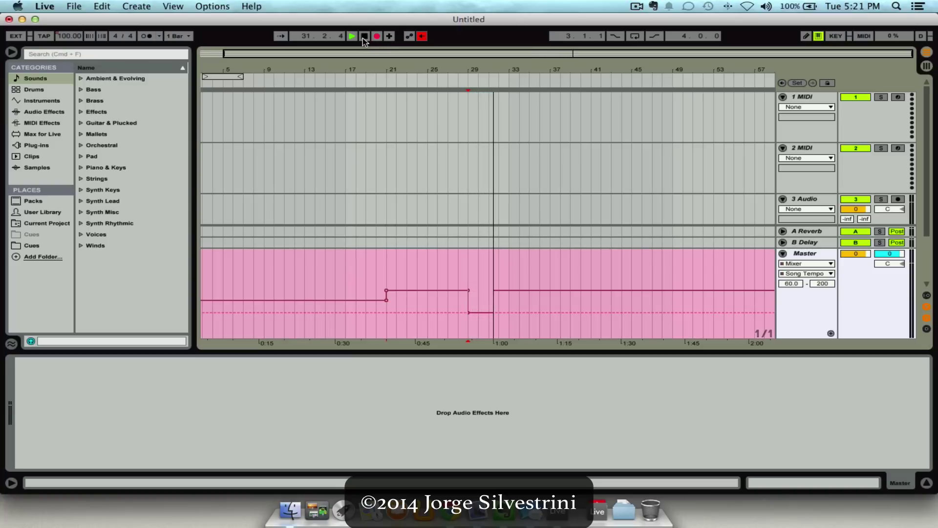
pyautogui.click(364, 37)
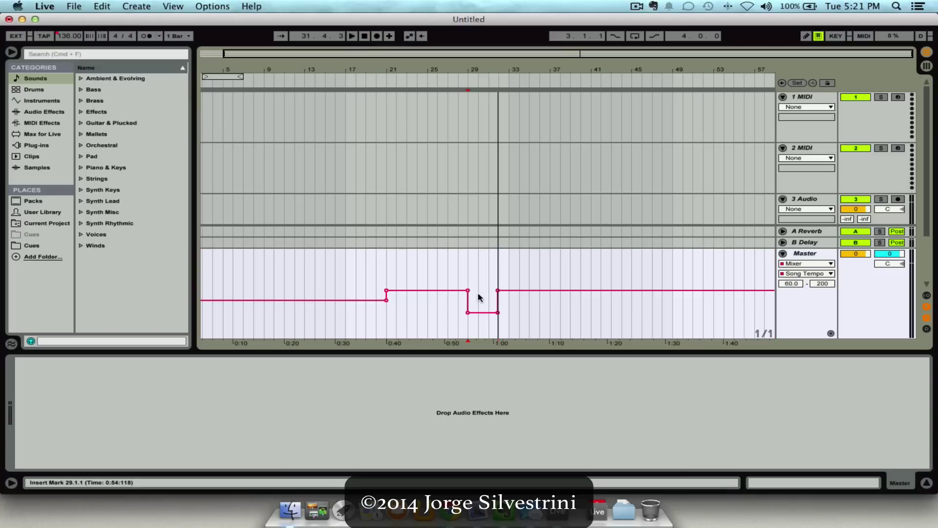
# Delete the song-tempo breakpoints between bars 31 and 35 on the Master track
pyautogui.moveTo(487, 277); pyautogui.dragTo(528, 310)
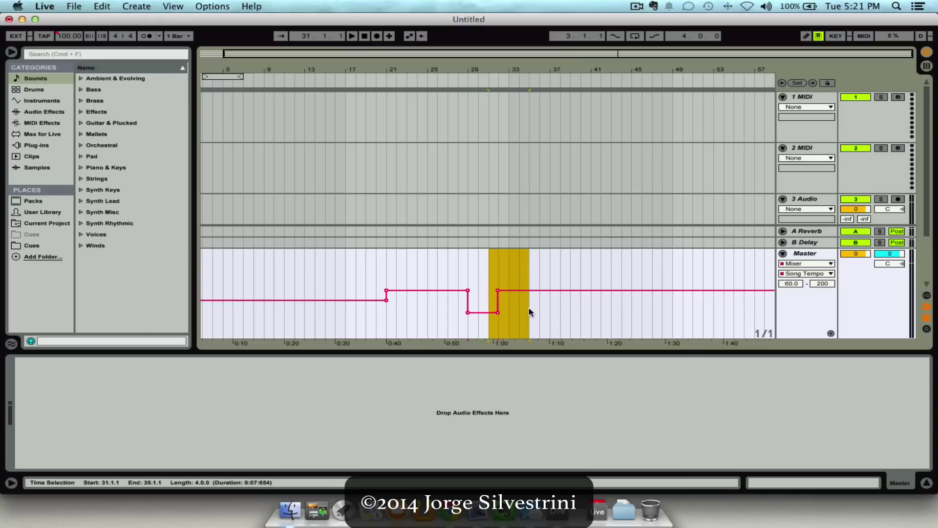
pyautogui.press('Delete')
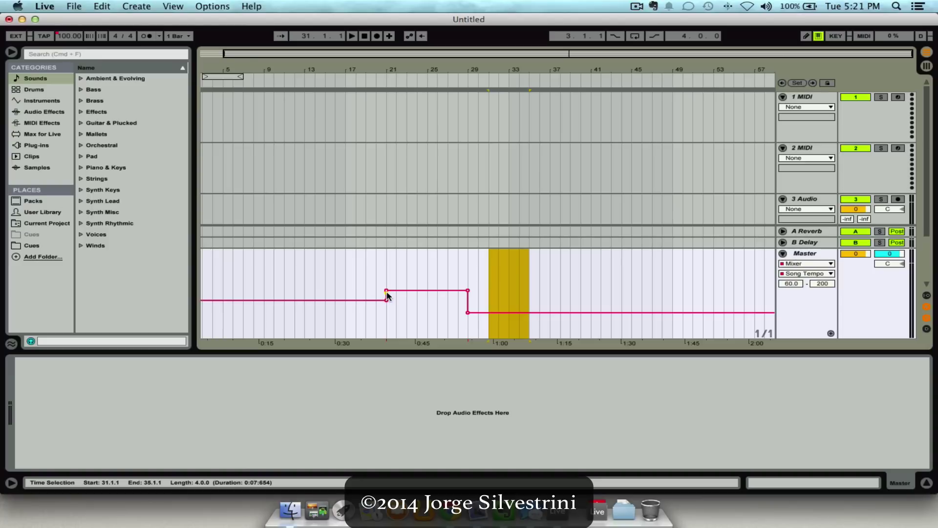
pyautogui.moveTo(468, 294)
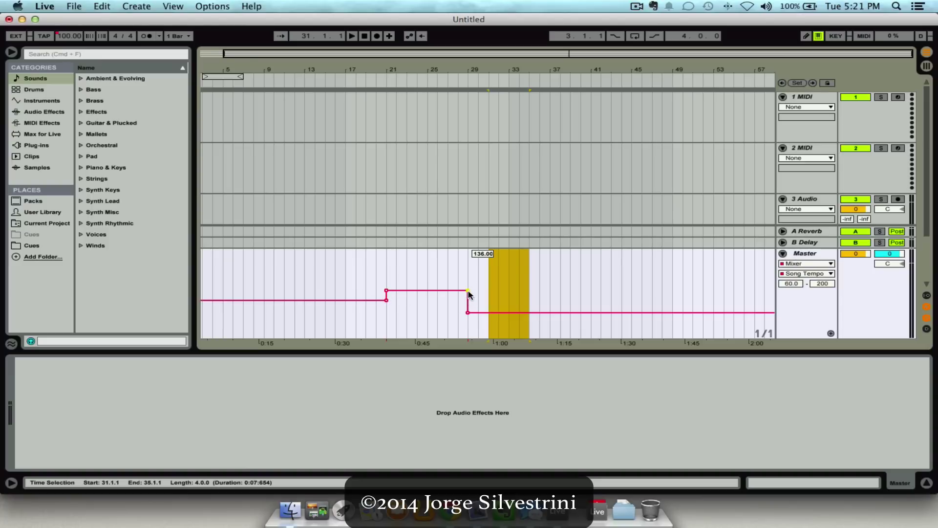